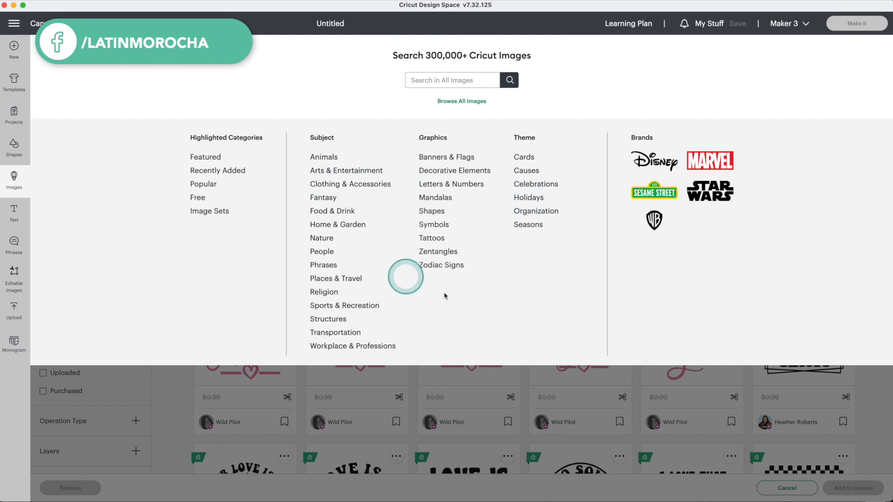
- Browse the Mothers Day images within the Holidays theme of the image library
left_click(525, 198)
left_click(57, 344)
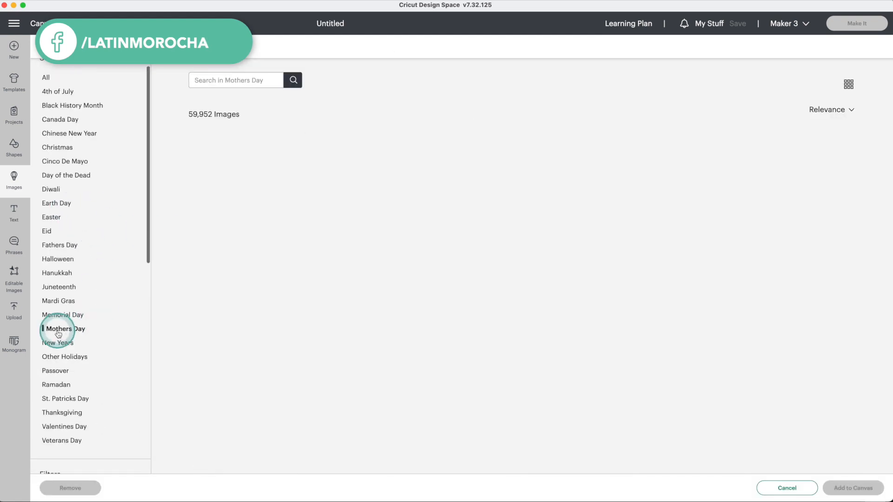
scroll(629, 247, "down", 10)
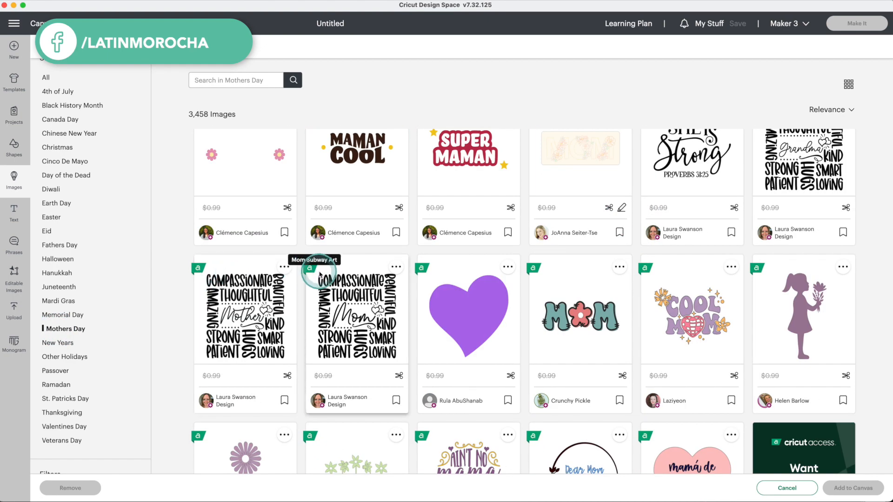
scroll(321, 279, "down", 3)
scroll(328, 278, "down", 1)
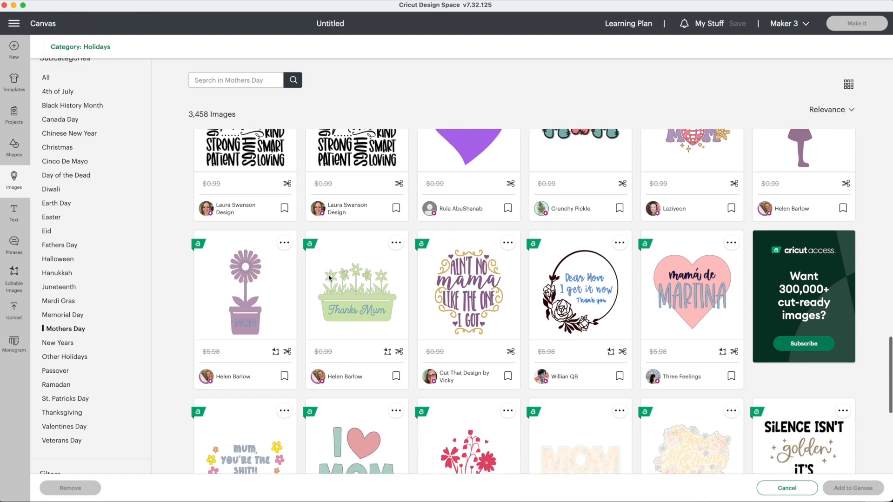
scroll(394, 307, "down", 1)
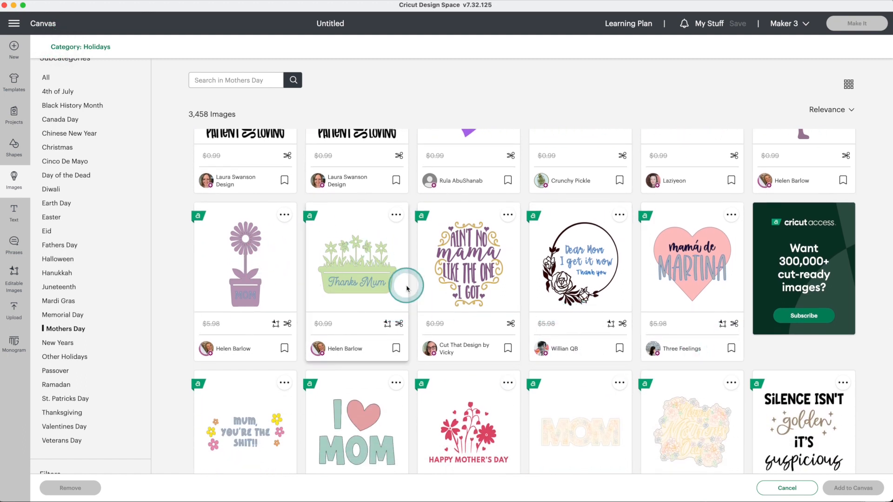
- Examine the Operation Type filter options for library images and browse the Free highlighted category
scroll(70, 189, "down", 6)
scroll(97, 354, "down", 3)
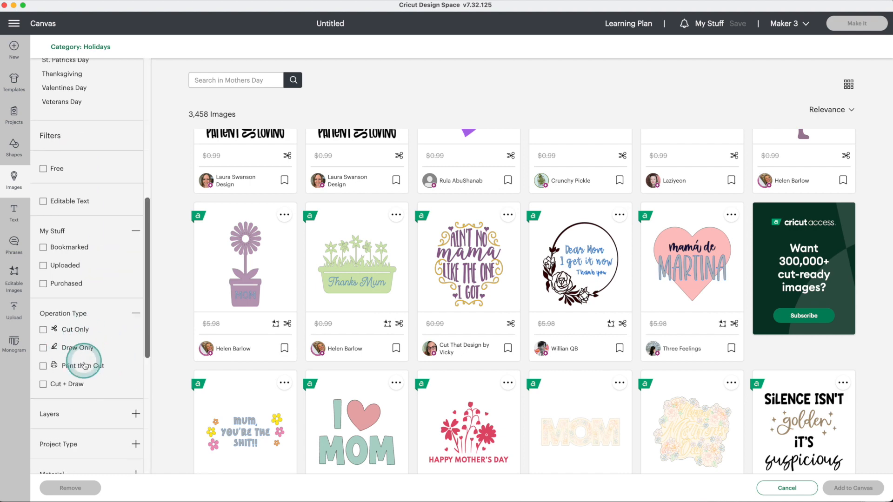
left_click(76, 316)
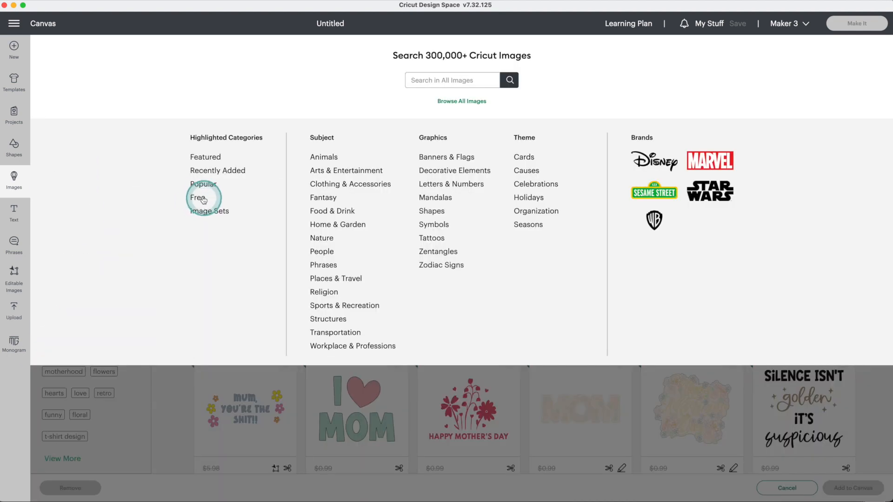
left_click(202, 201)
scroll(685, 285, "down", 10)
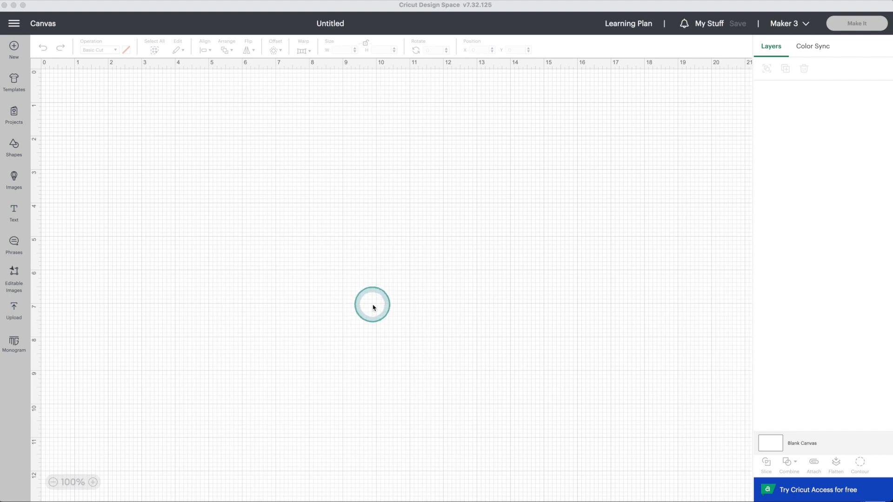
- View the compatible file types and recent uploads on the upload page, and return to the canvas
left_click(14, 316)
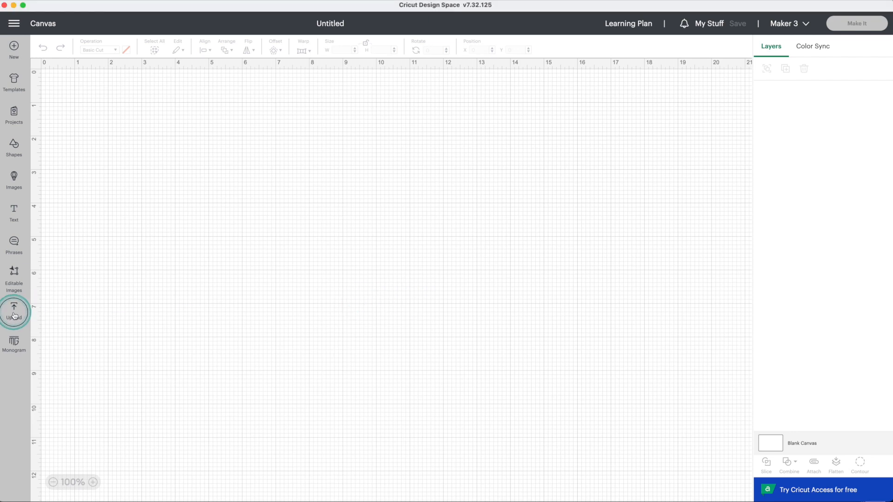
left_click(14, 315)
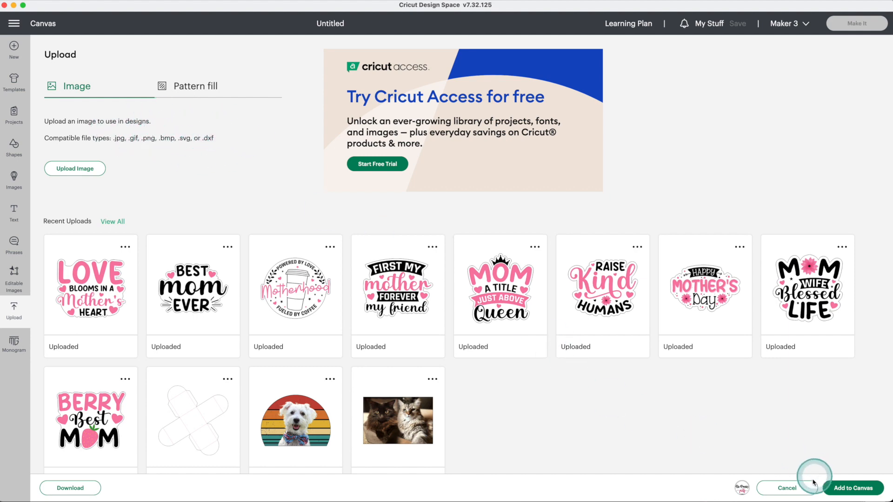
left_click(791, 487)
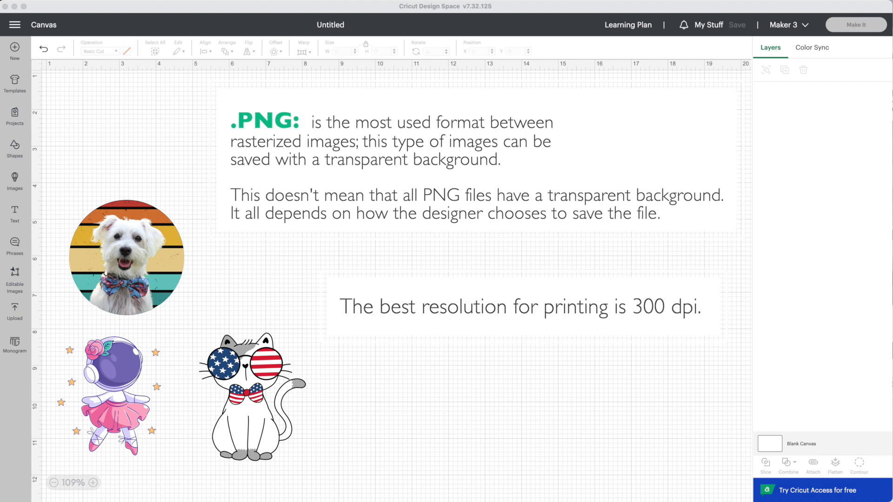
- Choose the PNG file of astronaut ballet suits 2 from the Astronauts folder as a new image to upload
left_click(15, 311)
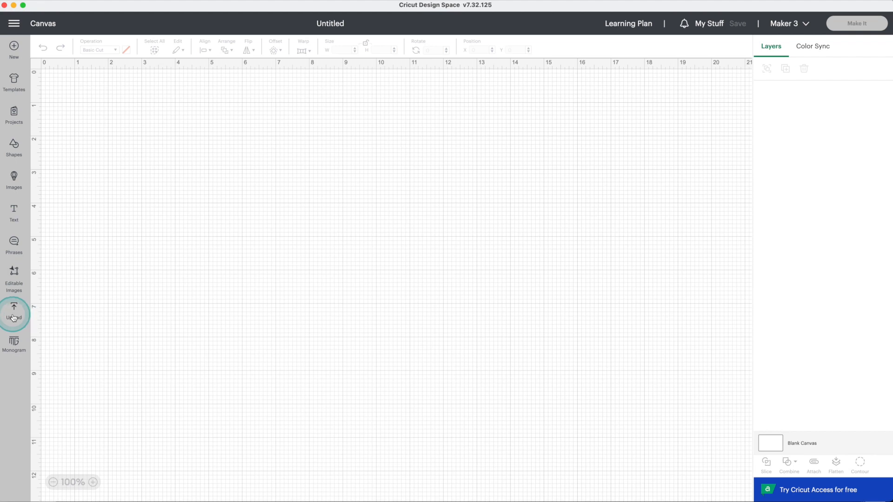
left_click(13, 317)
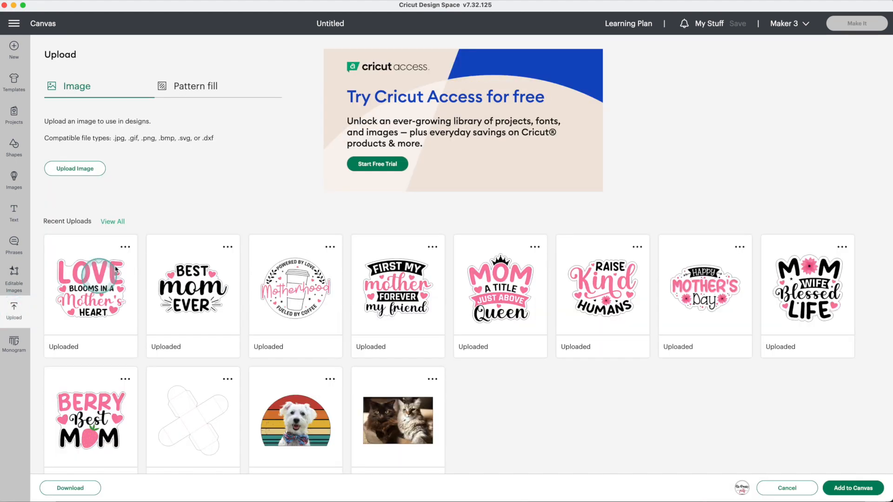
left_click(75, 169)
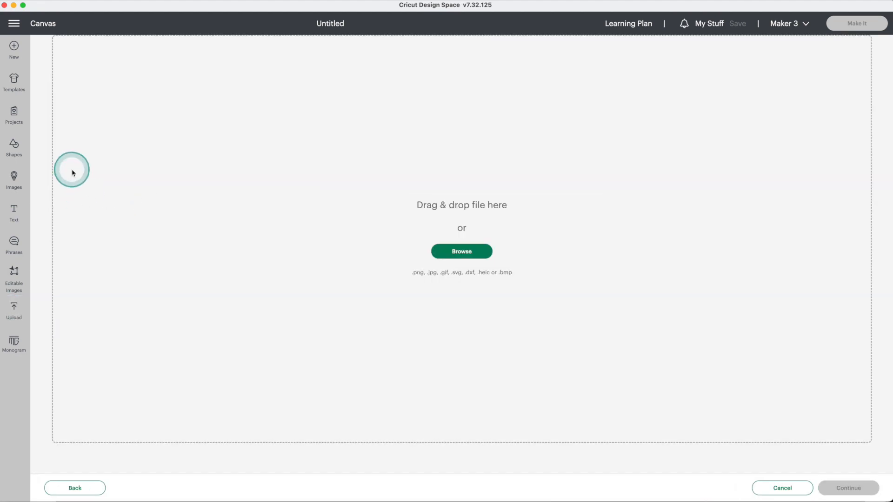
left_click(467, 256)
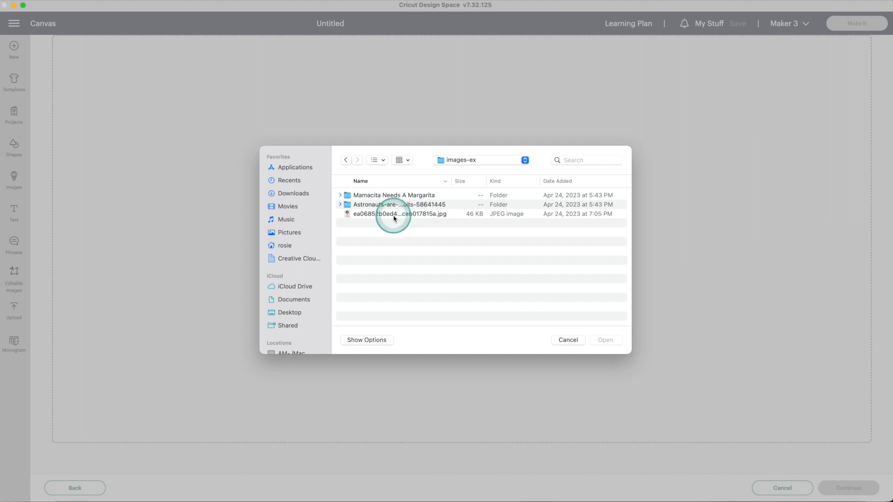
double_click(398, 205)
left_click(430, 204)
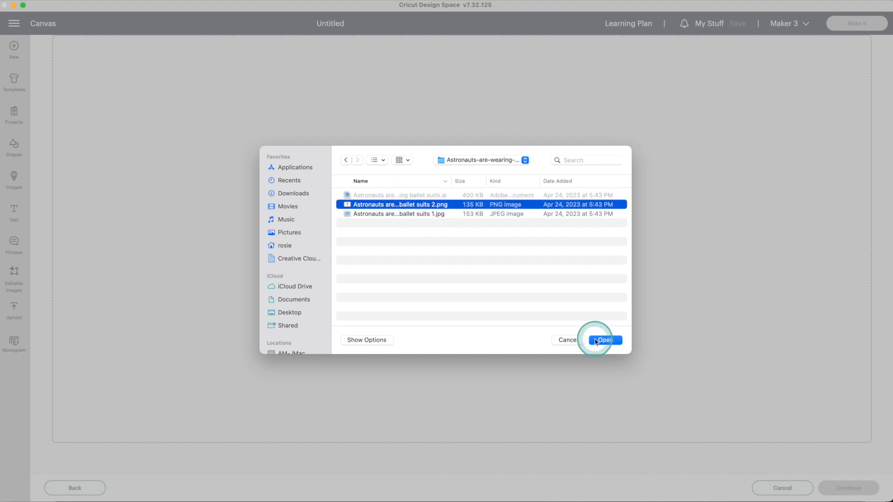
left_click(605, 340)
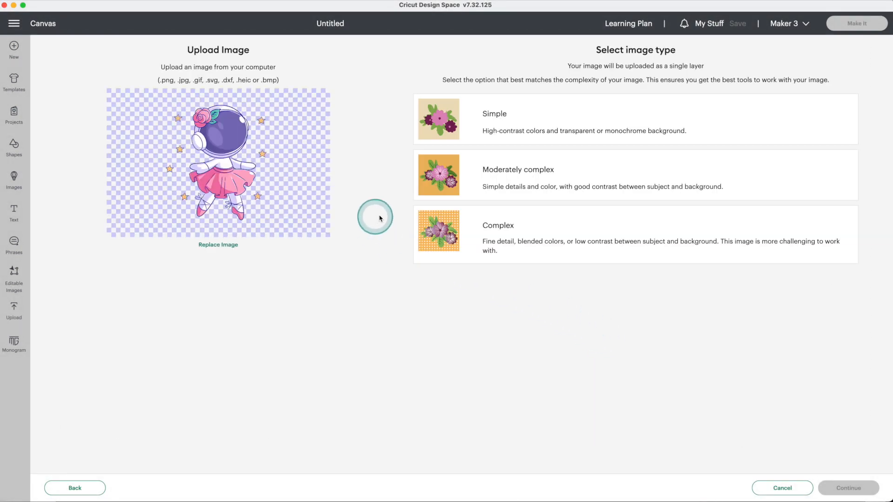
- Upload the astronaut as a Complex, Print Then Cut image without removing any background, and add it to the canvas
left_click(450, 241)
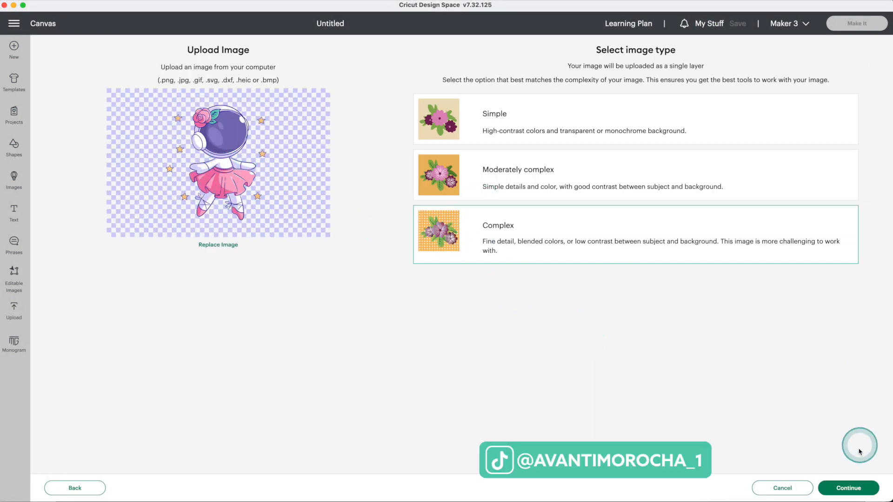
left_click(850, 488)
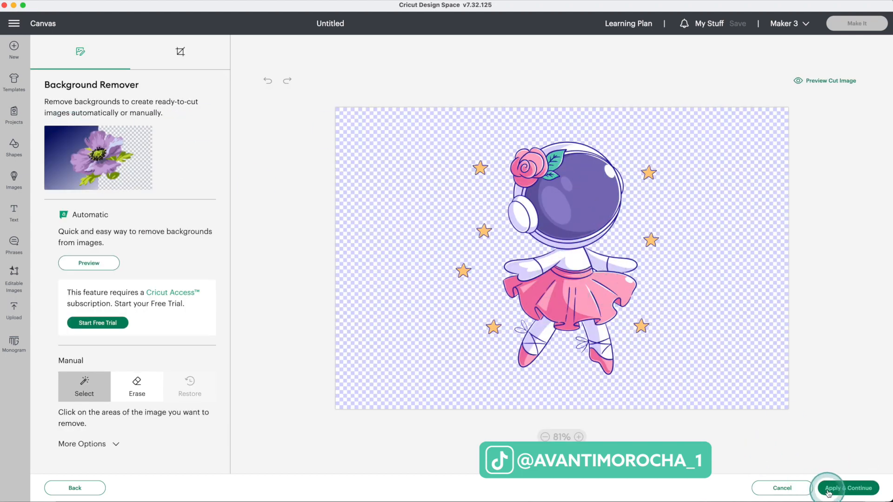
left_click(851, 489)
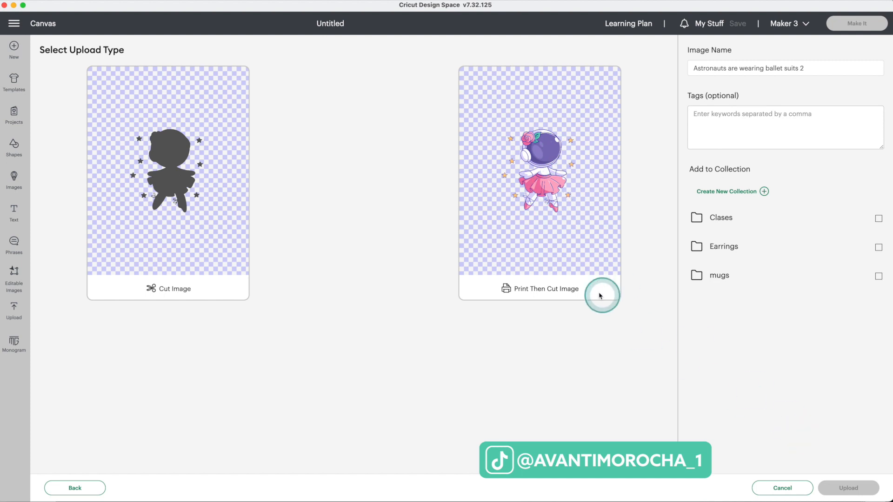
left_click(547, 252)
left_click(835, 491)
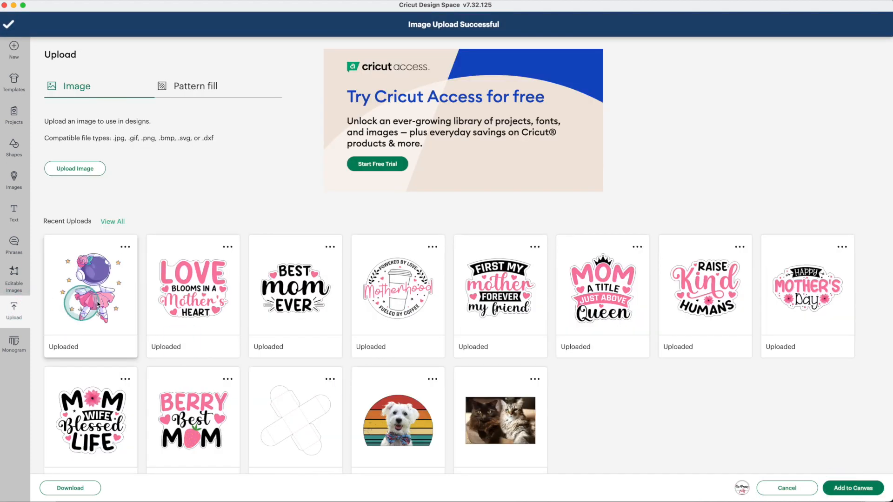
left_click(844, 487)
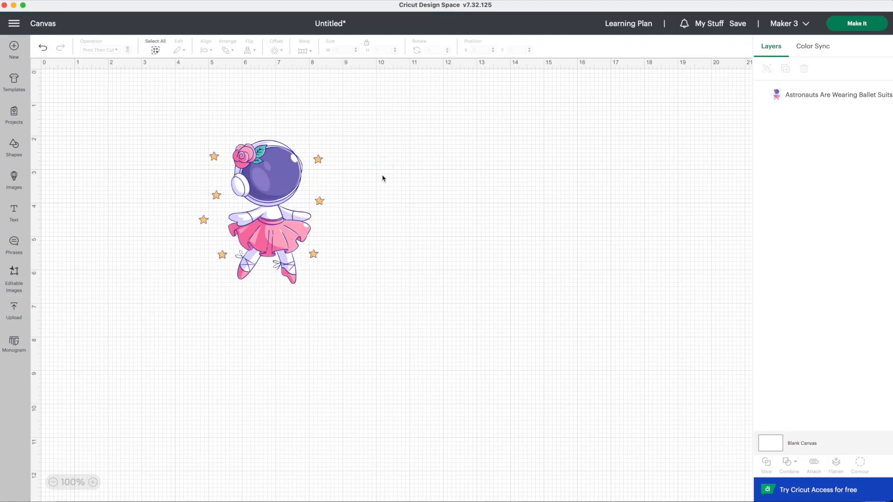
- Shift the astronaut image slightly sideways on the canvas and deselect it
left_click(263, 210)
left_click_drag(247, 218, 286, 217)
left_click(409, 219)
left_click(418, 222)
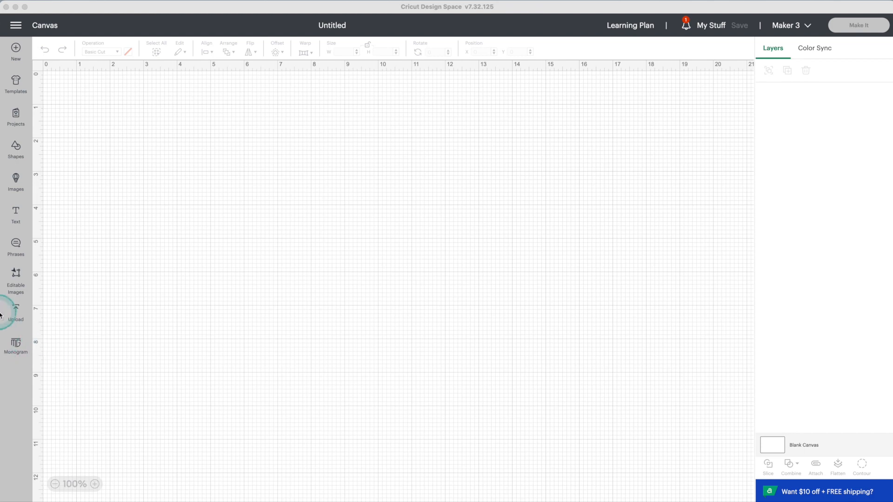
- Choose pretty.svg from the PRETTY folder as a new image to upload
left_click(16, 320)
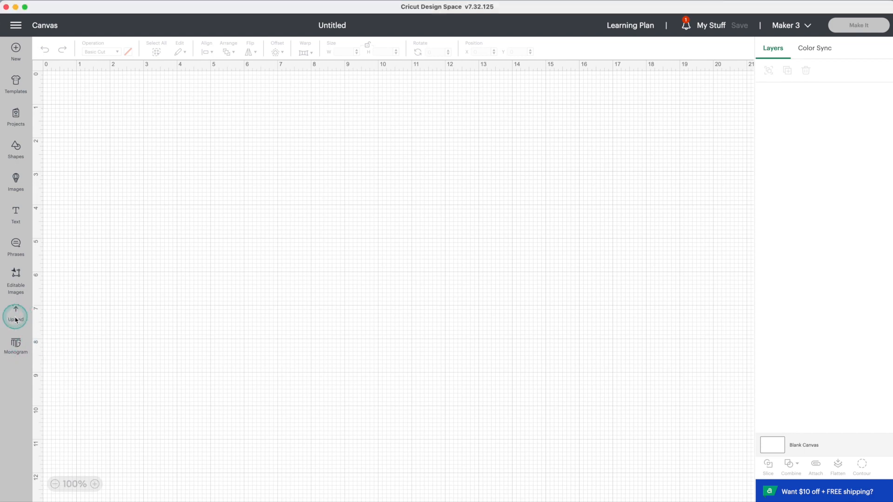
left_click(80, 171)
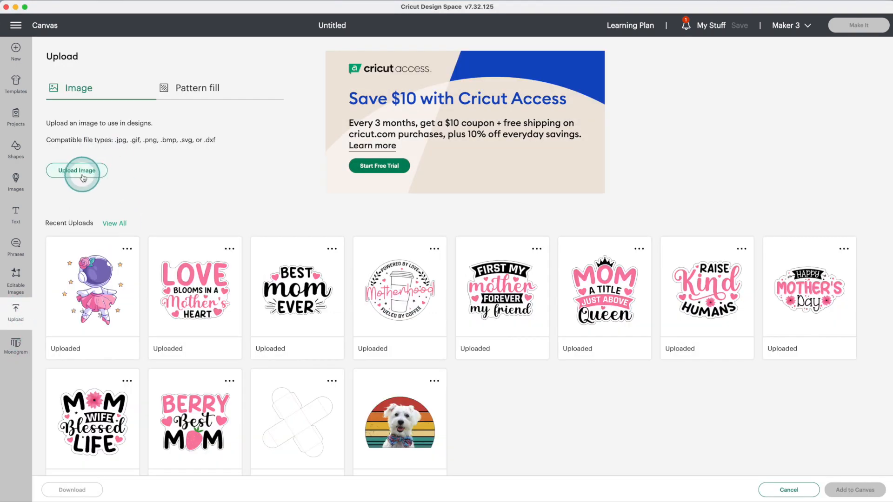
left_click(470, 254)
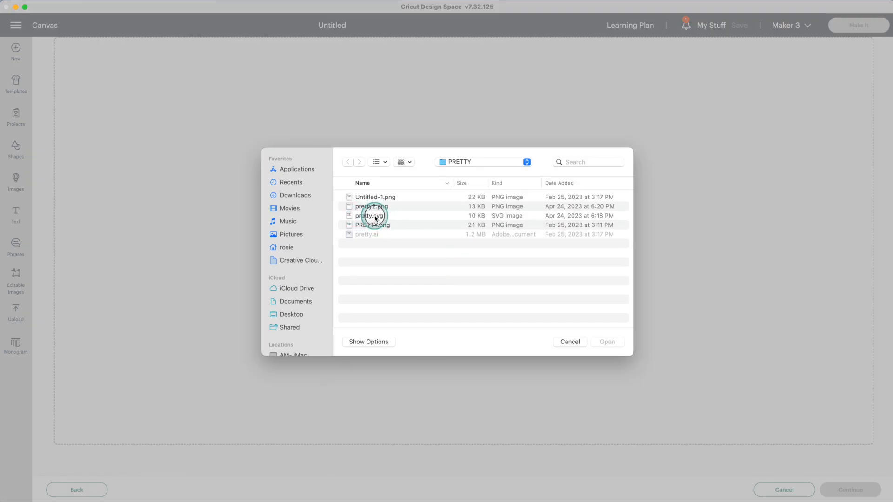
left_click(375, 217)
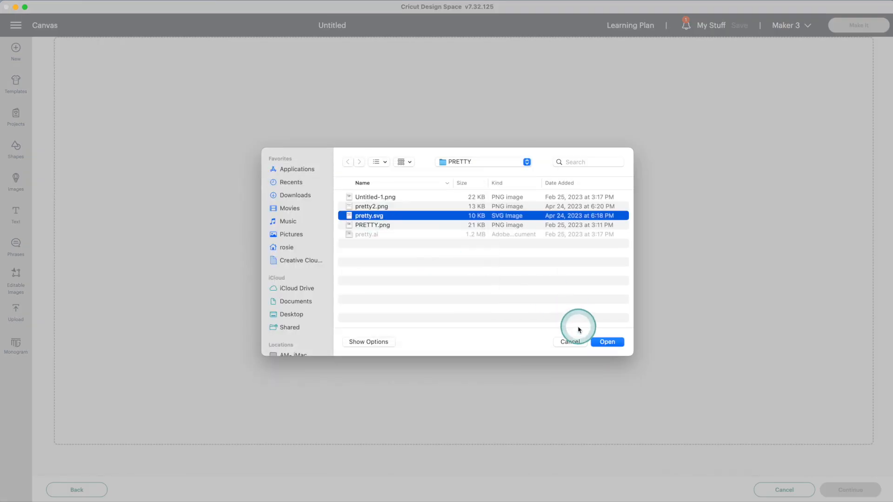
left_click(610, 343)
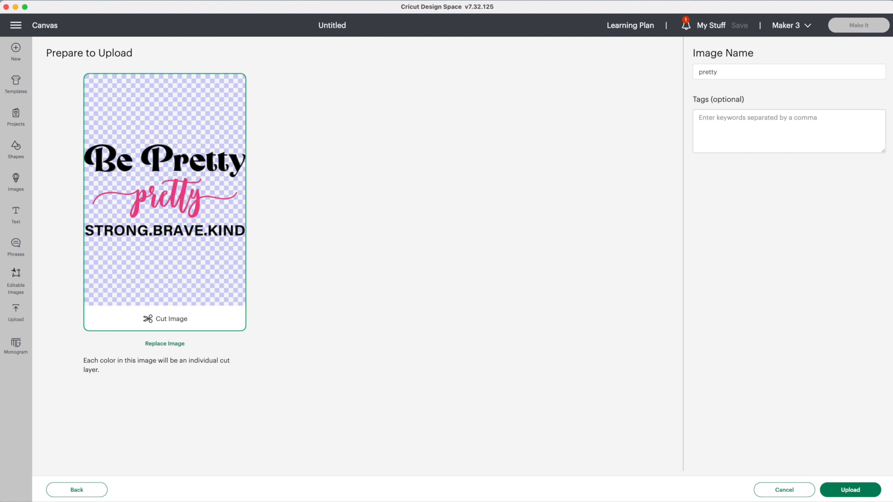
- Upload the pretty design as a cut image, add it to the canvas, and select it there
left_click(850, 494)
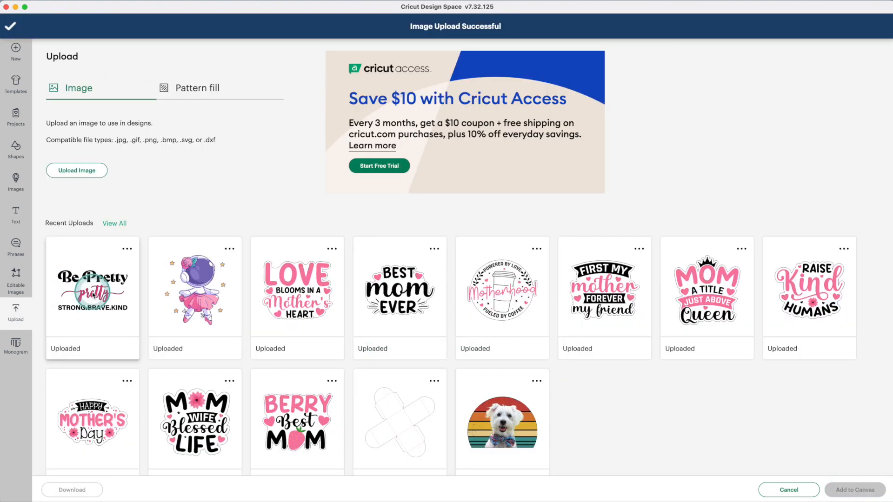
left_click(94, 300)
left_click(864, 491)
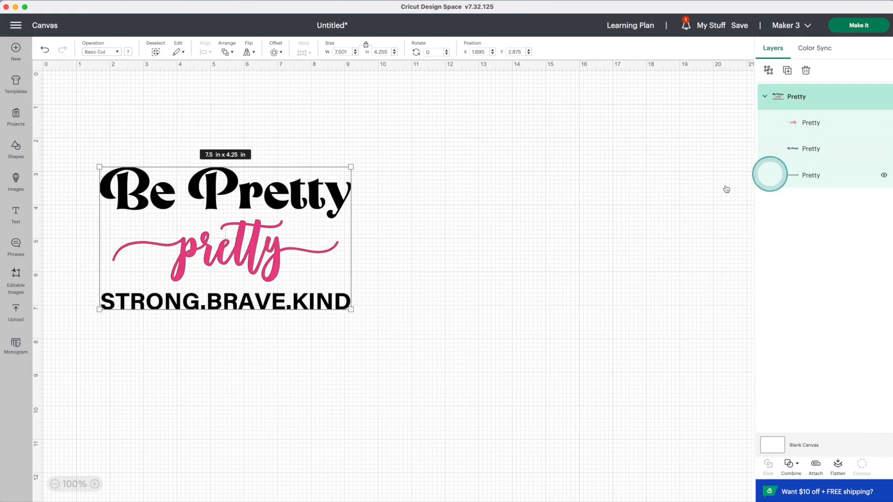
left_click(496, 216)
left_click(327, 191)
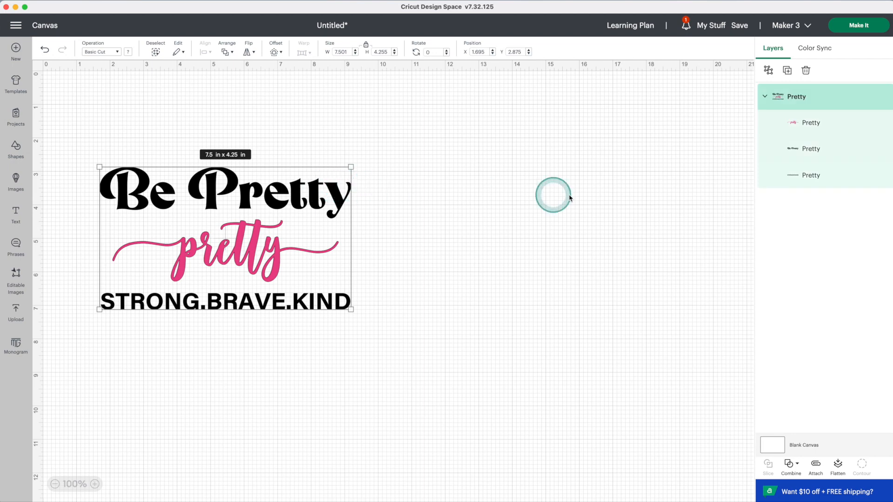
- Recolor the script "pretty" layer light purple and the "Be Pretty" layer periwinkle blue
left_click(817, 123)
left_click(128, 52)
left_click(149, 106)
left_click(824, 149)
left_click(129, 52)
left_click(161, 106)
left_click(319, 312)
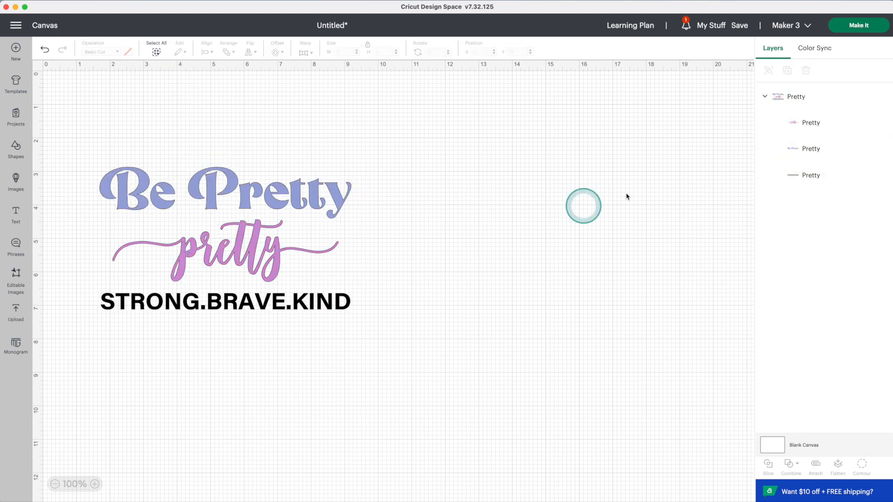
- Recolor the "STRONG.BRAVE.KIND" layer dark purple
left_click(819, 175)
left_click(129, 52)
left_click(149, 117)
- Resize the whole Be Pretty design, move it near the canvas's upper edge, and deselect it
left_click(319, 314)
left_click_drag(355, 312, 622, 425)
left_click(642, 305)
left_click(452, 254)
left_click_drag(452, 254, 454, 183)
left_click(682, 367)
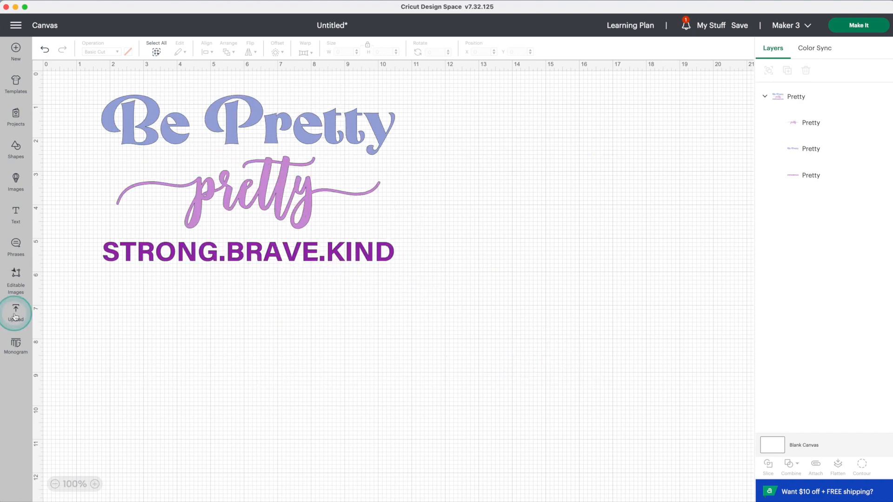
- Add the uploaded C-milo3 dog image to the canvas, shrink it, and move it away from the lettering
left_click(16, 313)
left_click(237, 376)
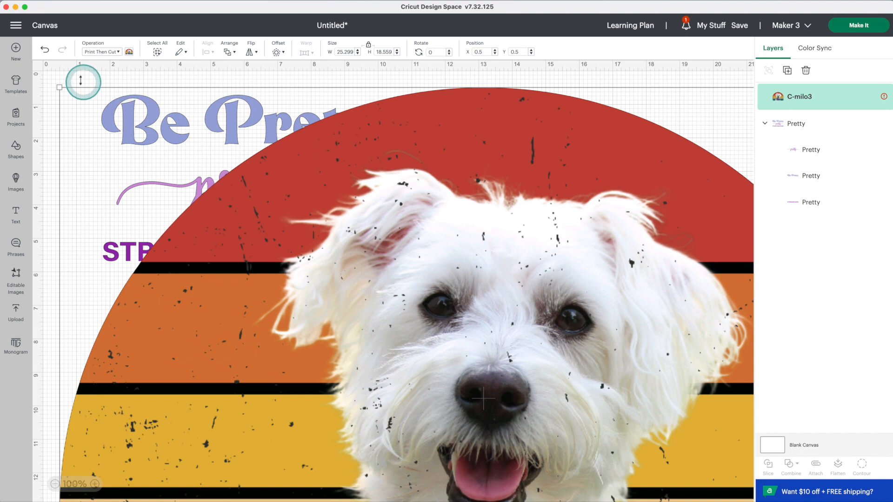
left_click_drag(59, 87, 303, 334)
left_click_drag(365, 389, 500, 177)
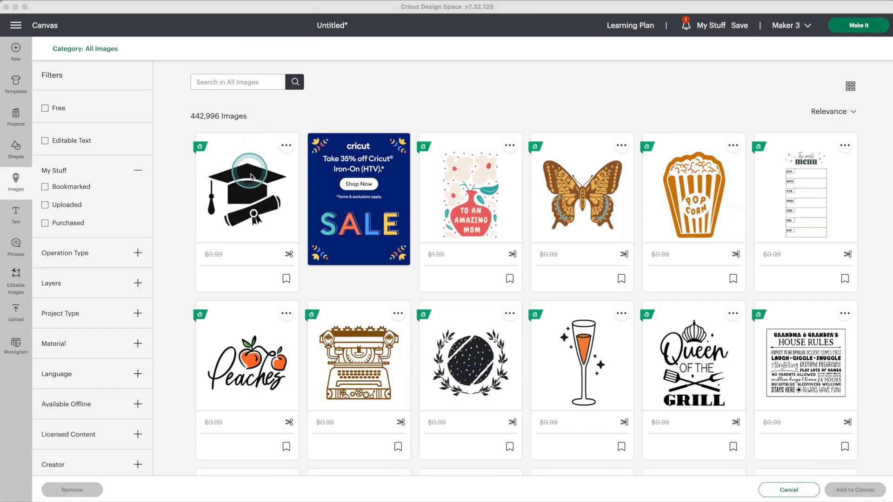
- Browse the designs in the All Images library
scroll(613, 231, "down", 6)
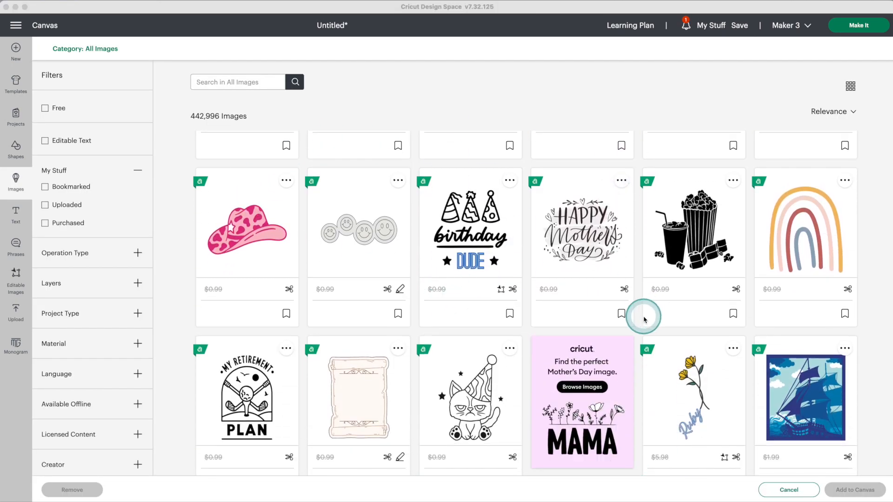
scroll(642, 314, "down", 3)
scroll(645, 319, "down", 8)
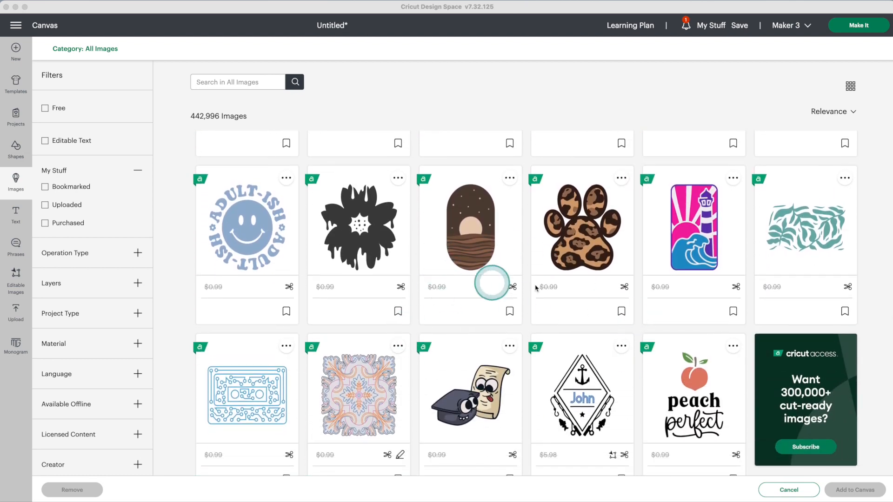
scroll(620, 334, "down", 1)
scroll(621, 335, "down", 2)
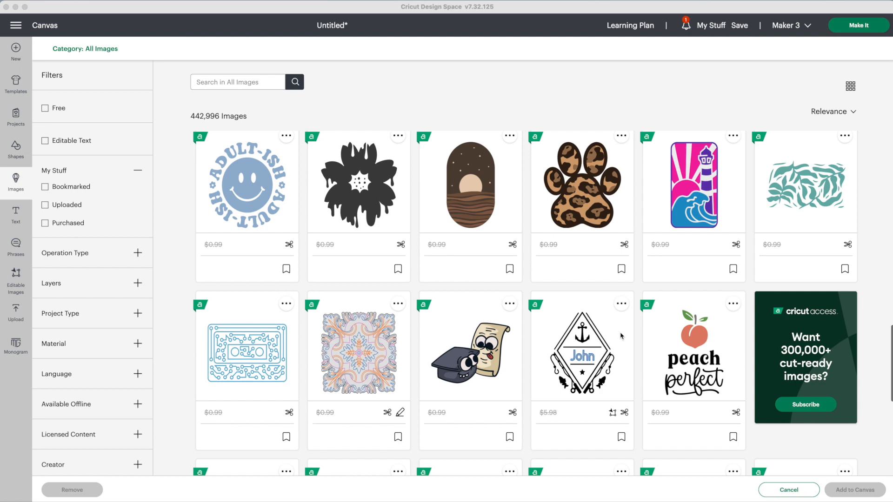
scroll(621, 335, "up", 1)
scroll(621, 334, "down", 3)
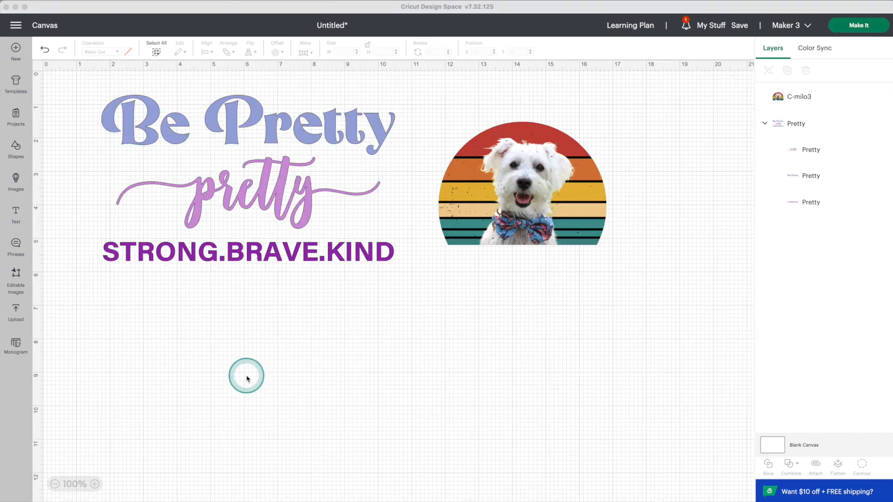
- Load the ea06852b0ed4634739db14ceb017815a.jpg Wonder Woman image from the computer for upload and set its image type to Complex
left_click(16, 316)
left_click(75, 169)
left_click(484, 251)
left_click(622, 340)
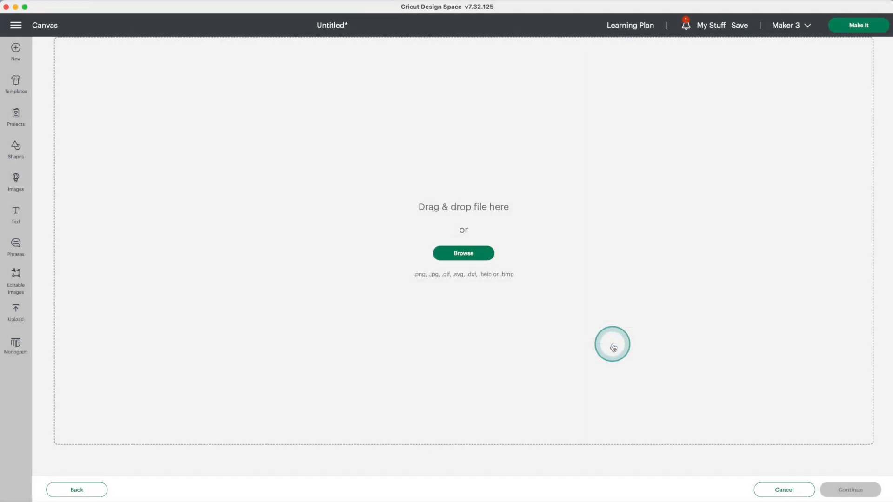
left_click(475, 239)
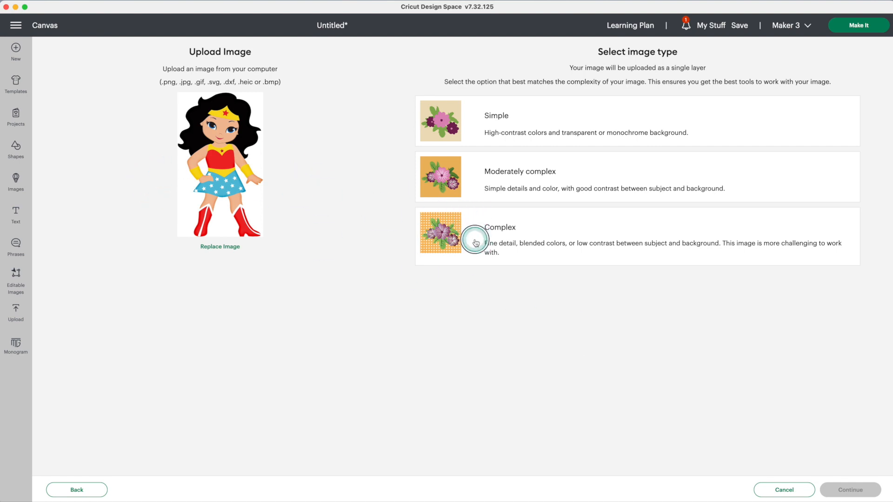
left_click(822, 450)
left_click(863, 495)
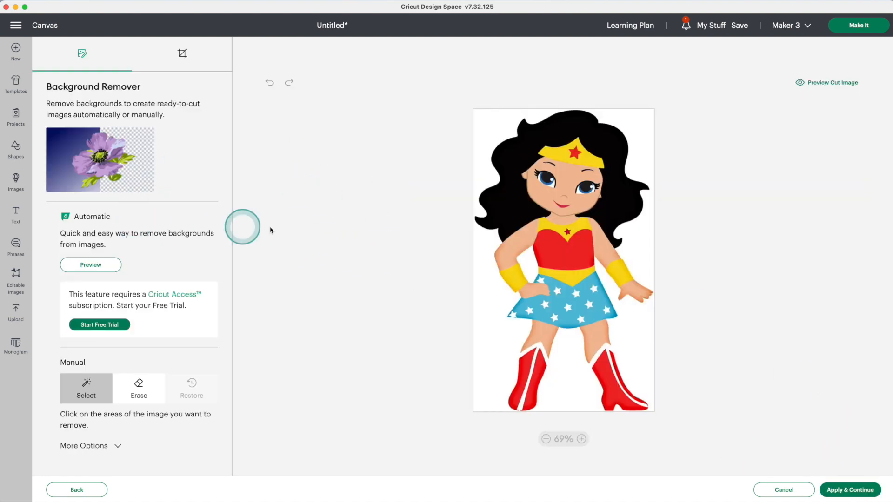
- Remove the white background around the Wonder Woman figure and upload it as a Print Then Cut image
left_click(497, 132)
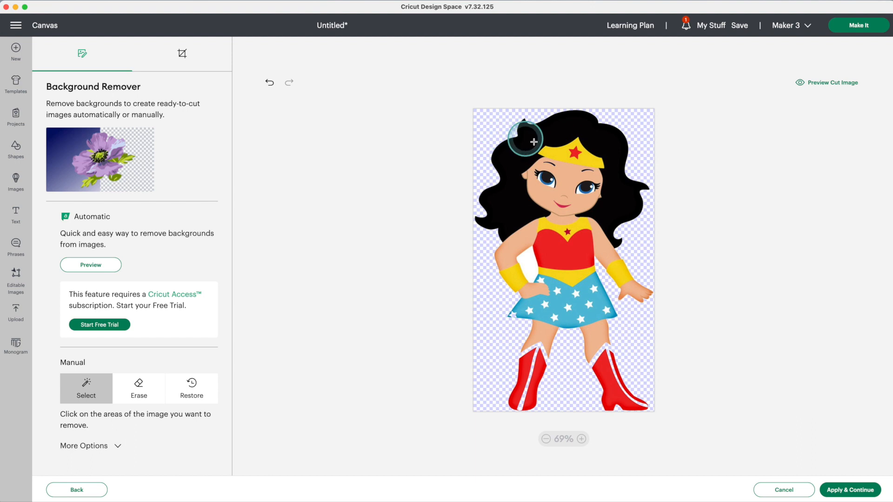
left_click(851, 490)
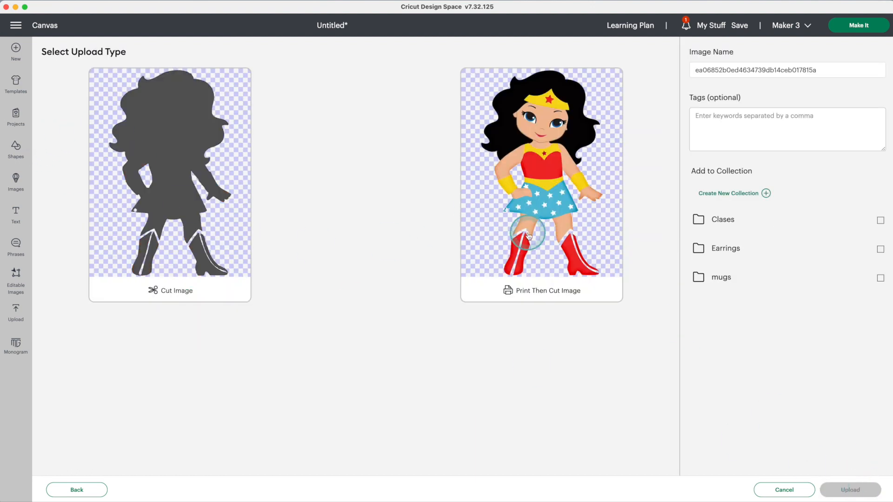
left_click(532, 207)
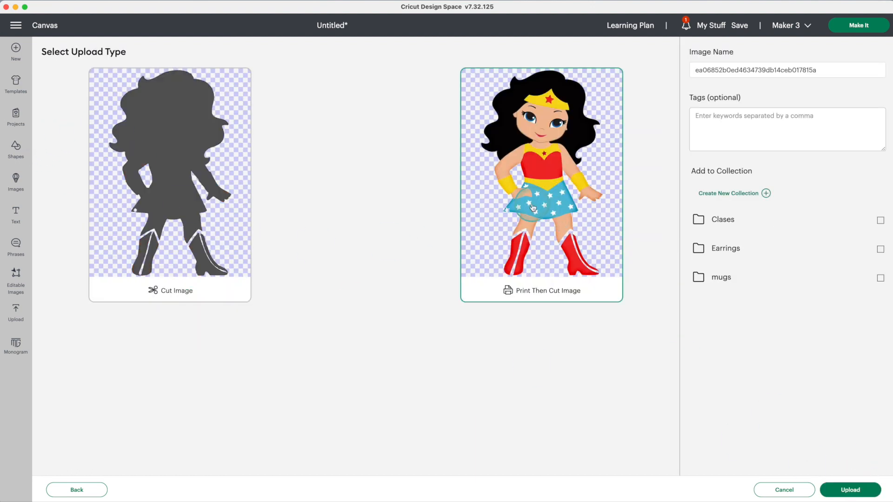
left_click(858, 489)
- Add the uploaded Wonder Woman image to the canvas, move it below the dog image, and deselect it
left_click(855, 490)
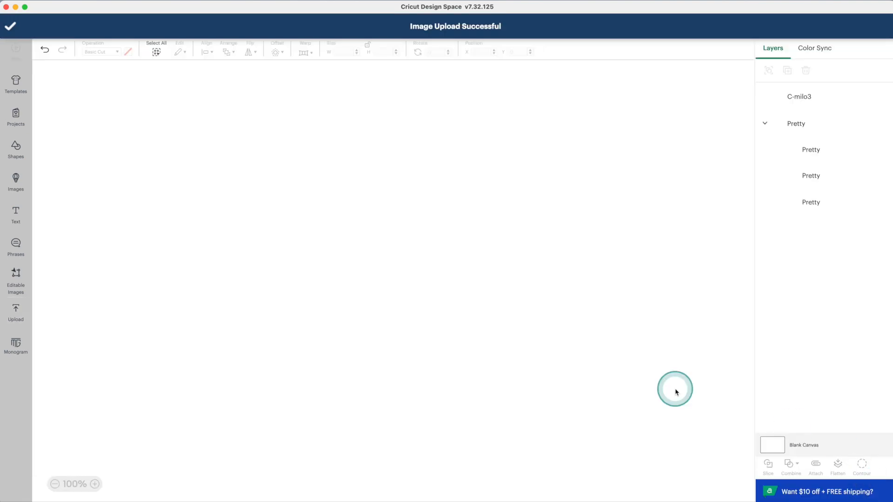
left_click_drag(118, 203, 524, 383)
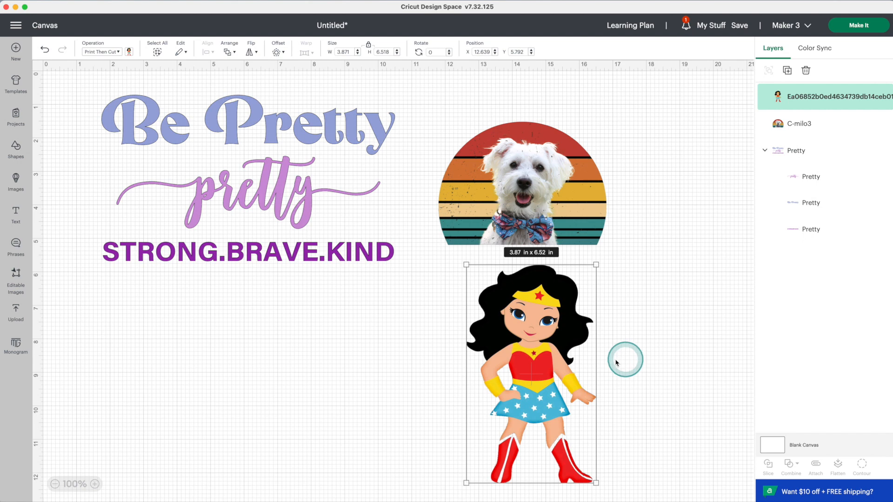
left_click(650, 394)
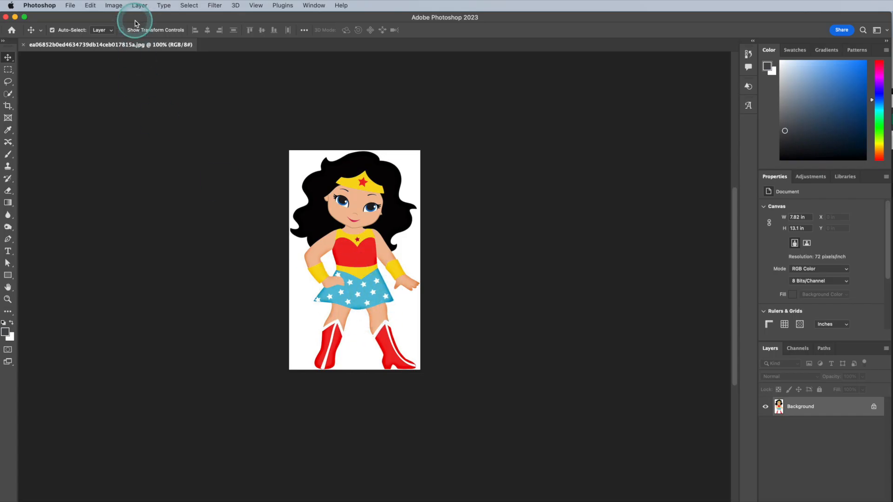
- Switch to Photoshop and open the Image Size settings for the Wonder Woman picture
left_click(113, 9)
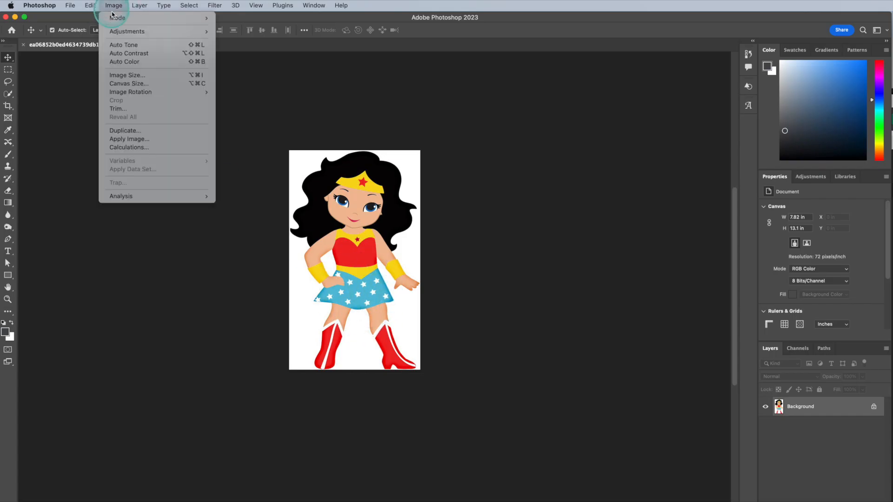
left_click(130, 79)
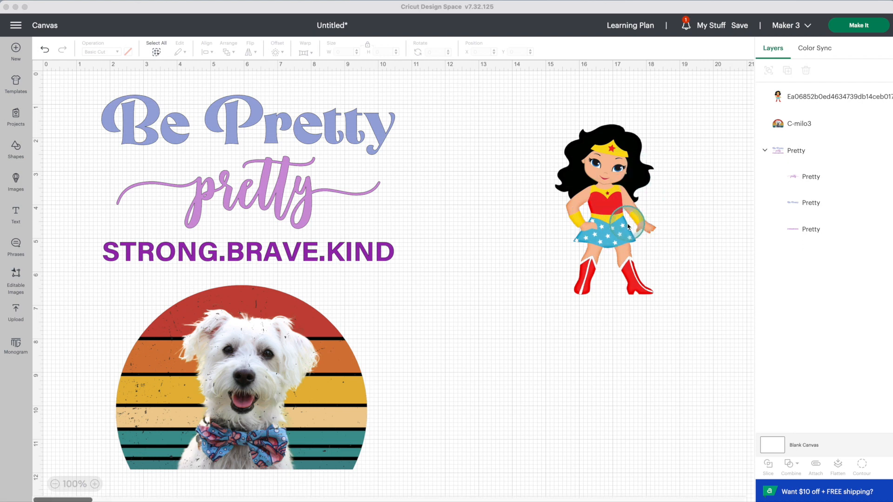
scroll(635, 219, "right", 1)
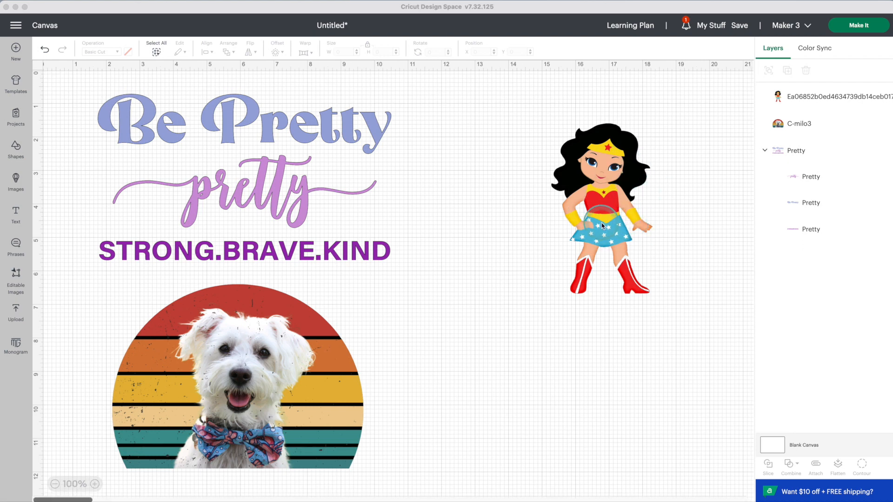